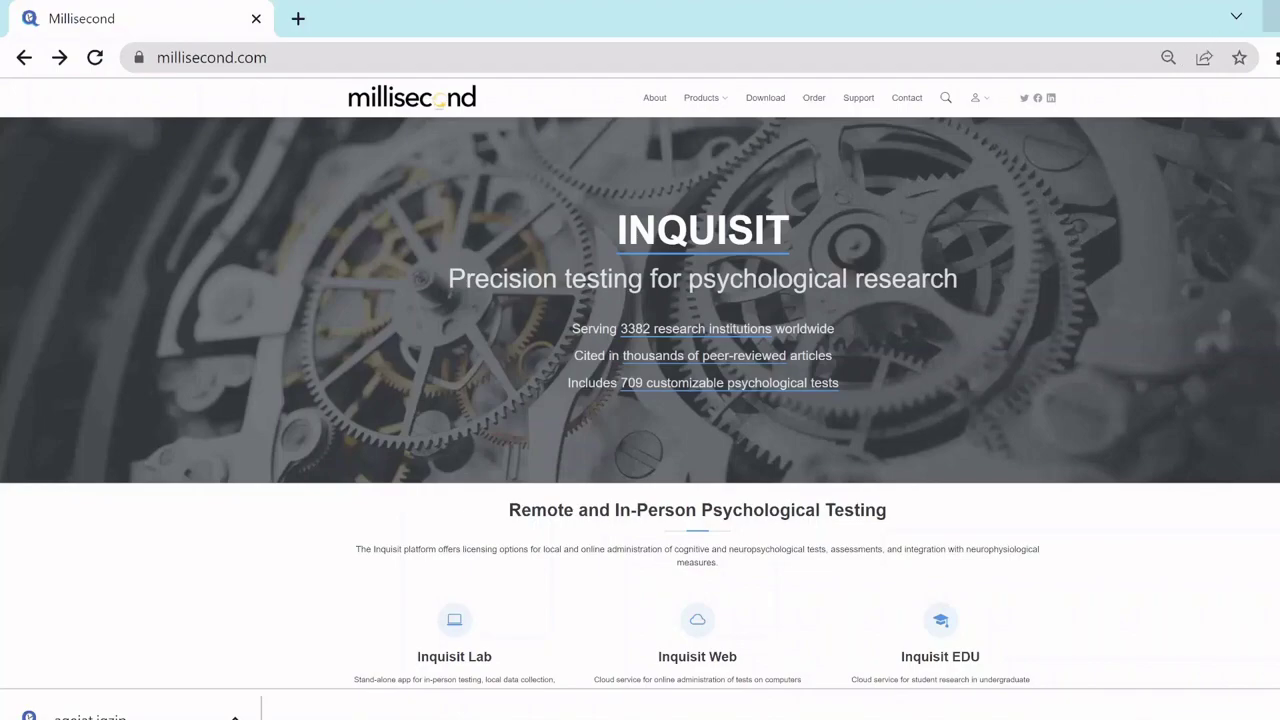
Minimize Chrome, launch Inquisit 6 from its desktop shortcut, and maximize its Start Page
click(1270, 16)
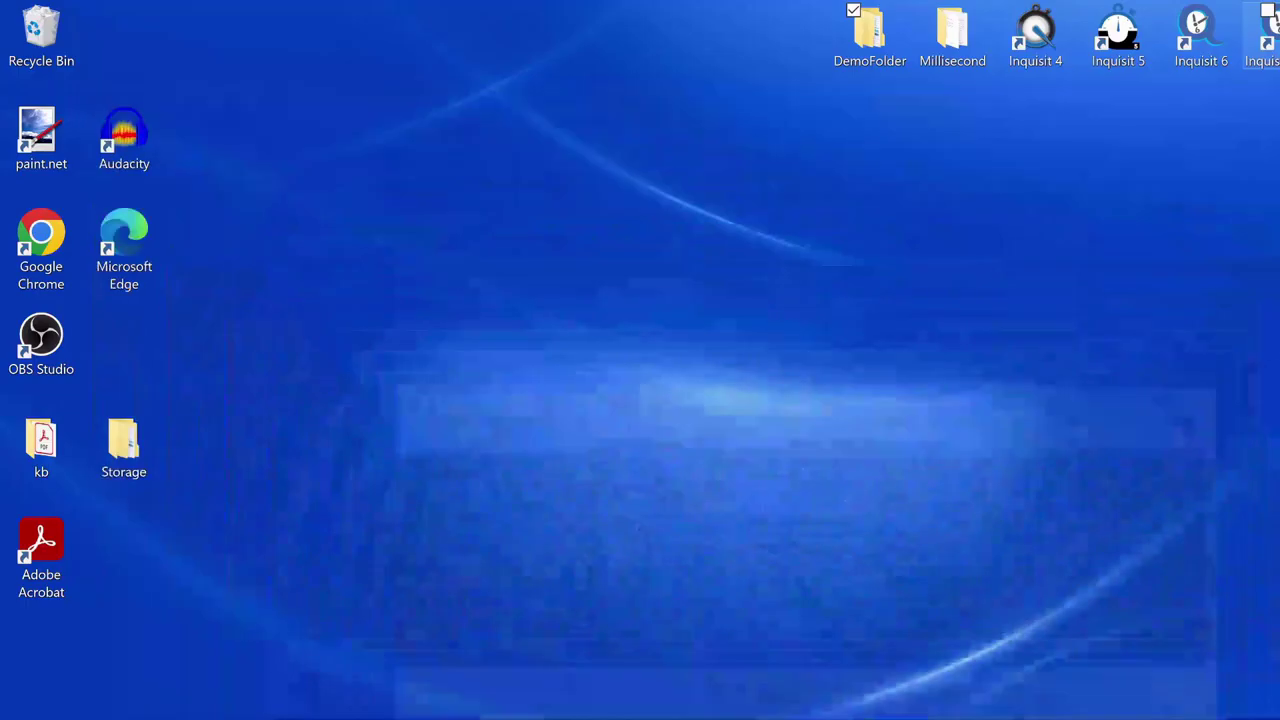
double_click(1203, 40)
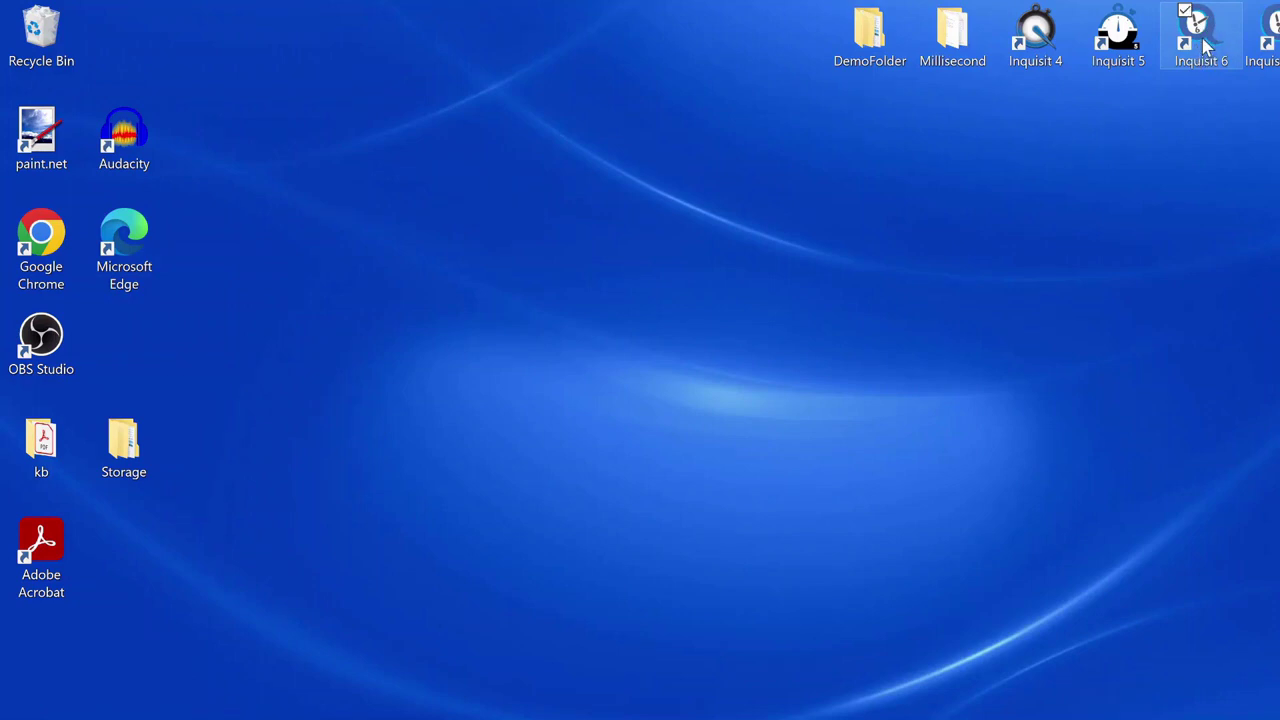
click(930, 248)
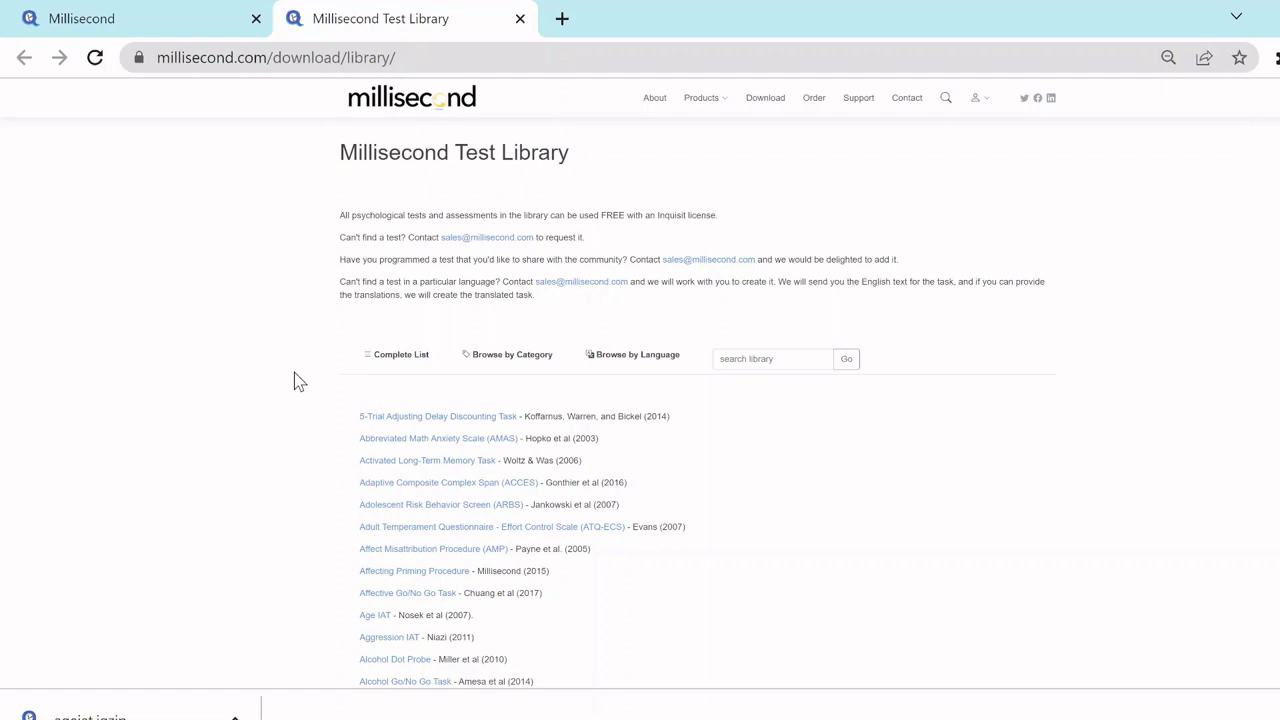
Download the English Age IAT test for Inquisit 6 (ageiat.iqzip) from its test page
click(370, 626)
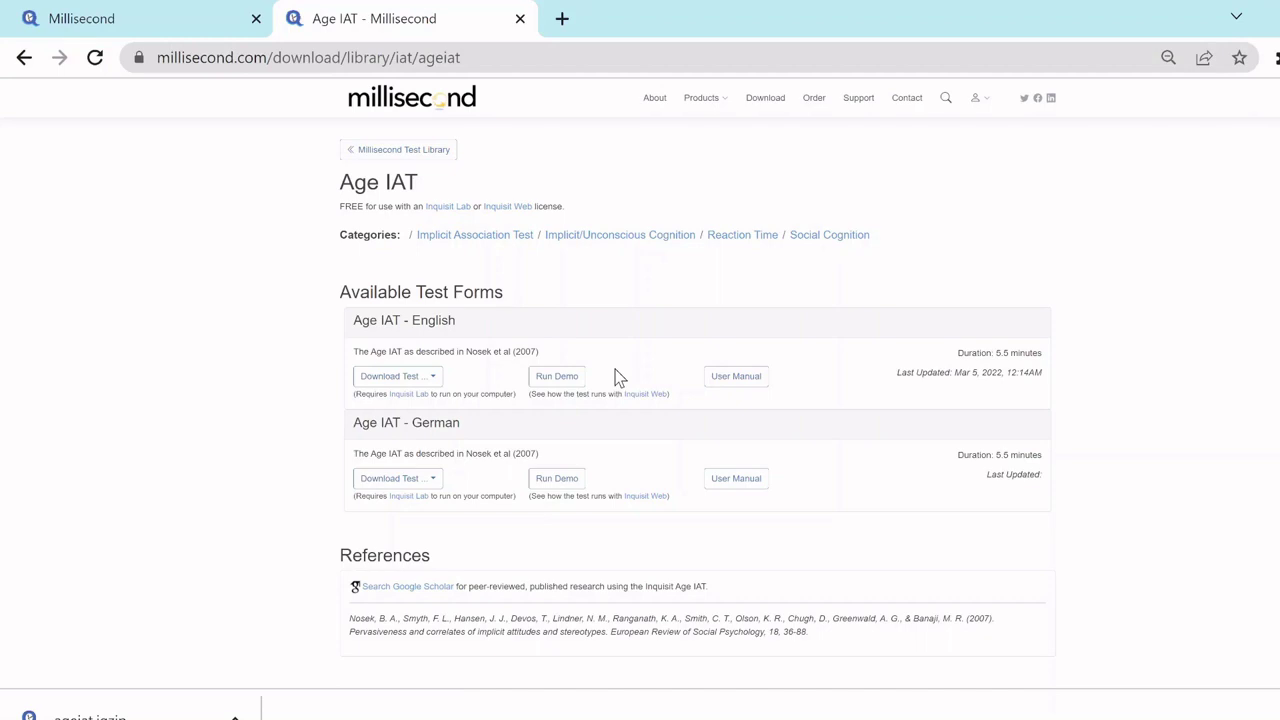
click(434, 385)
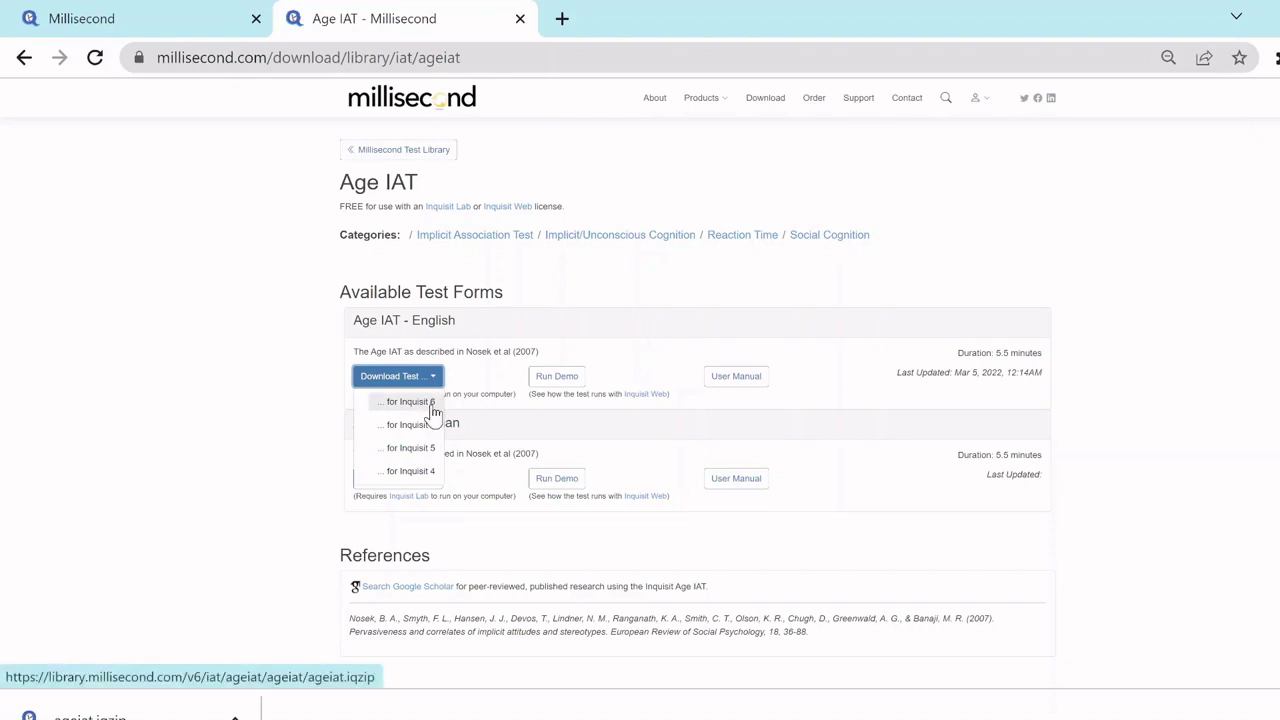
click(434, 405)
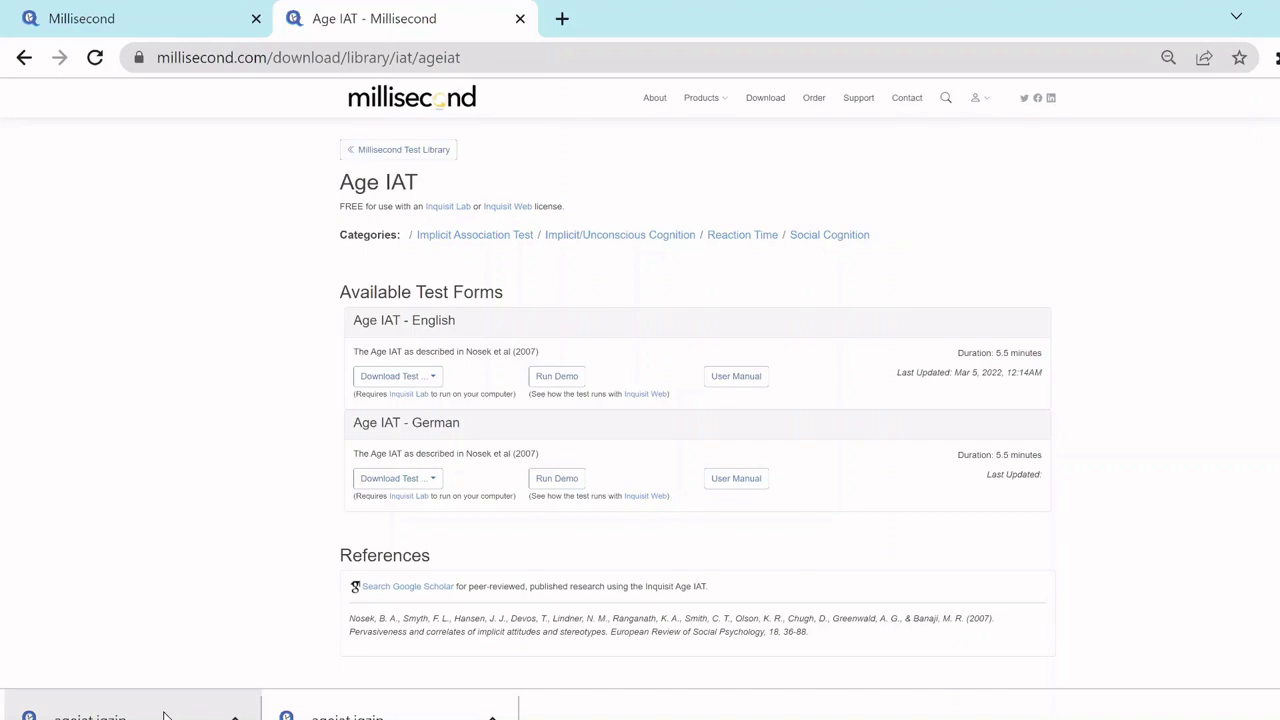
Locate the downloaded ageiat.iqzip in the Downloads folder and cut it
right_click(165, 716)
click(225, 656)
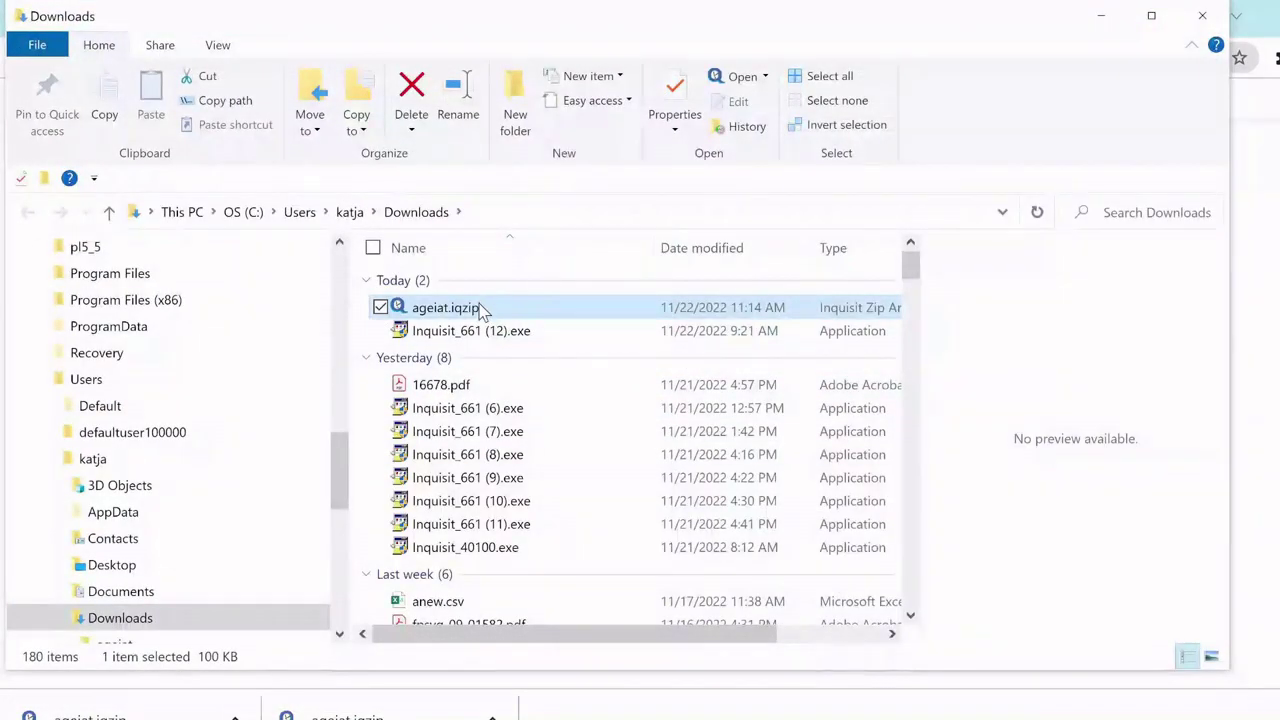
right_click(480, 306)
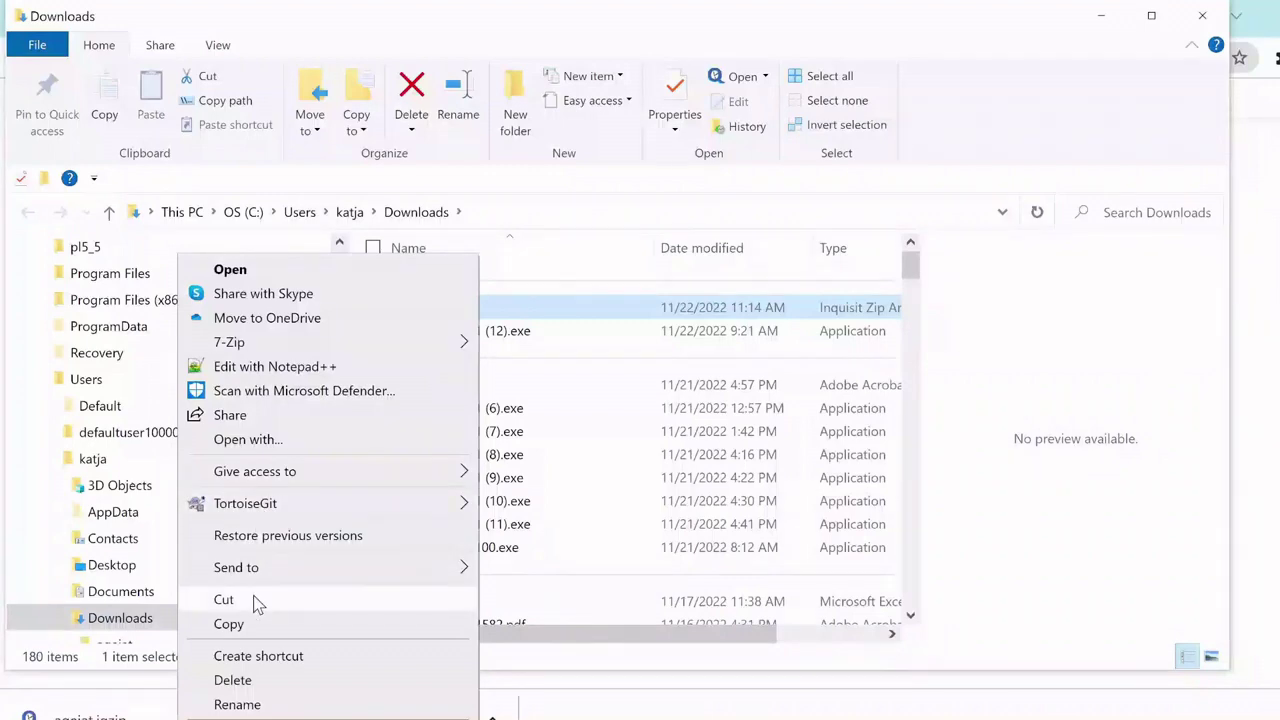
click(224, 600)
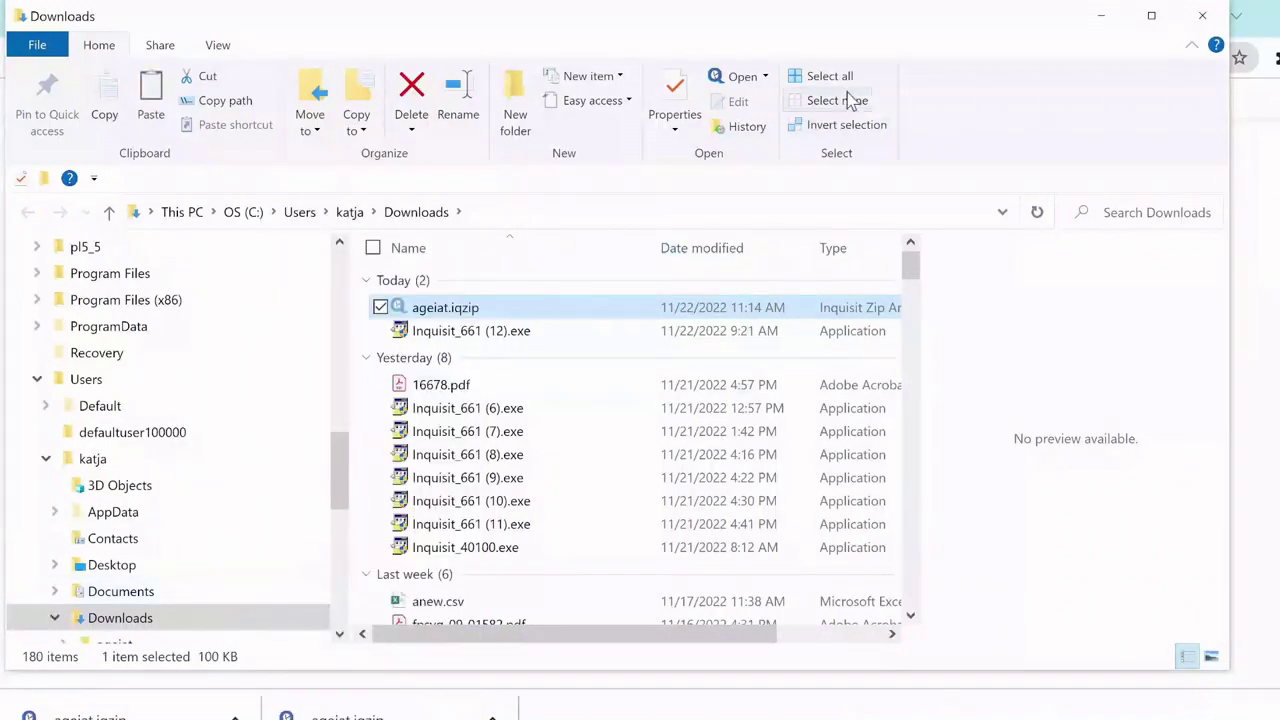
Paste ageiat.iqzip into the desktop DemoFolder and select it there
click(1100, 17)
click(1272, 12)
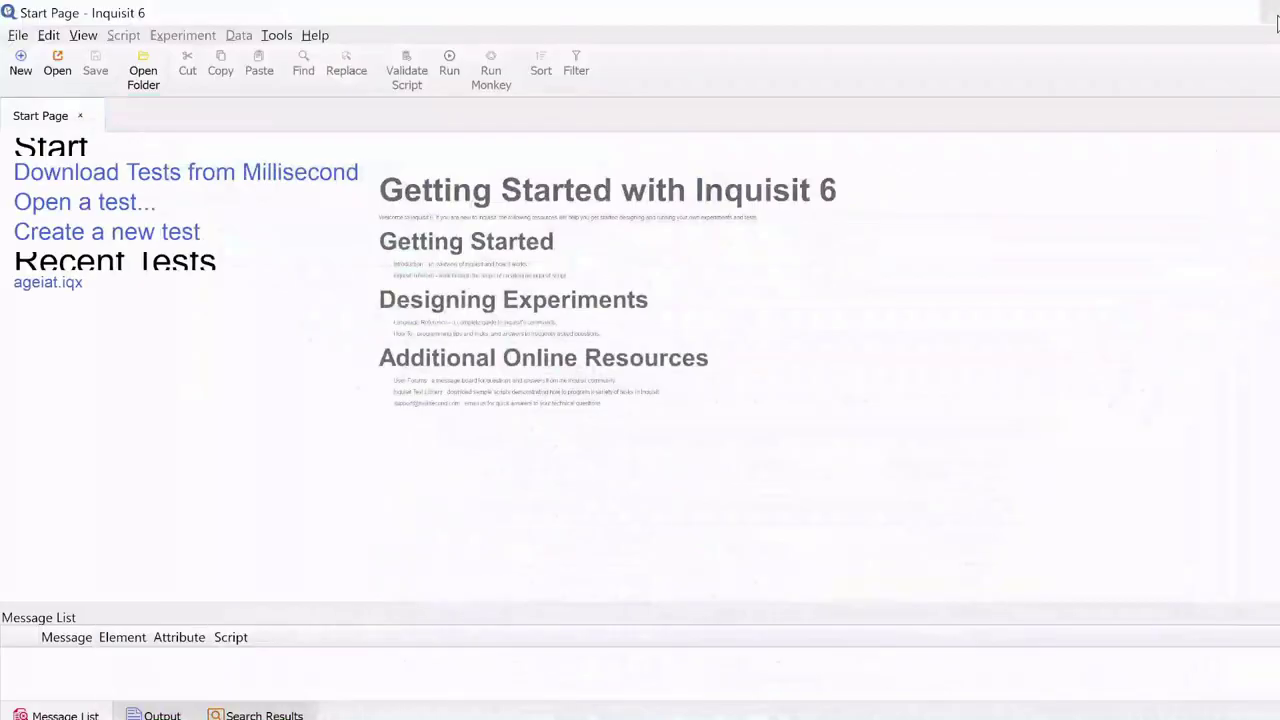
click(1272, 12)
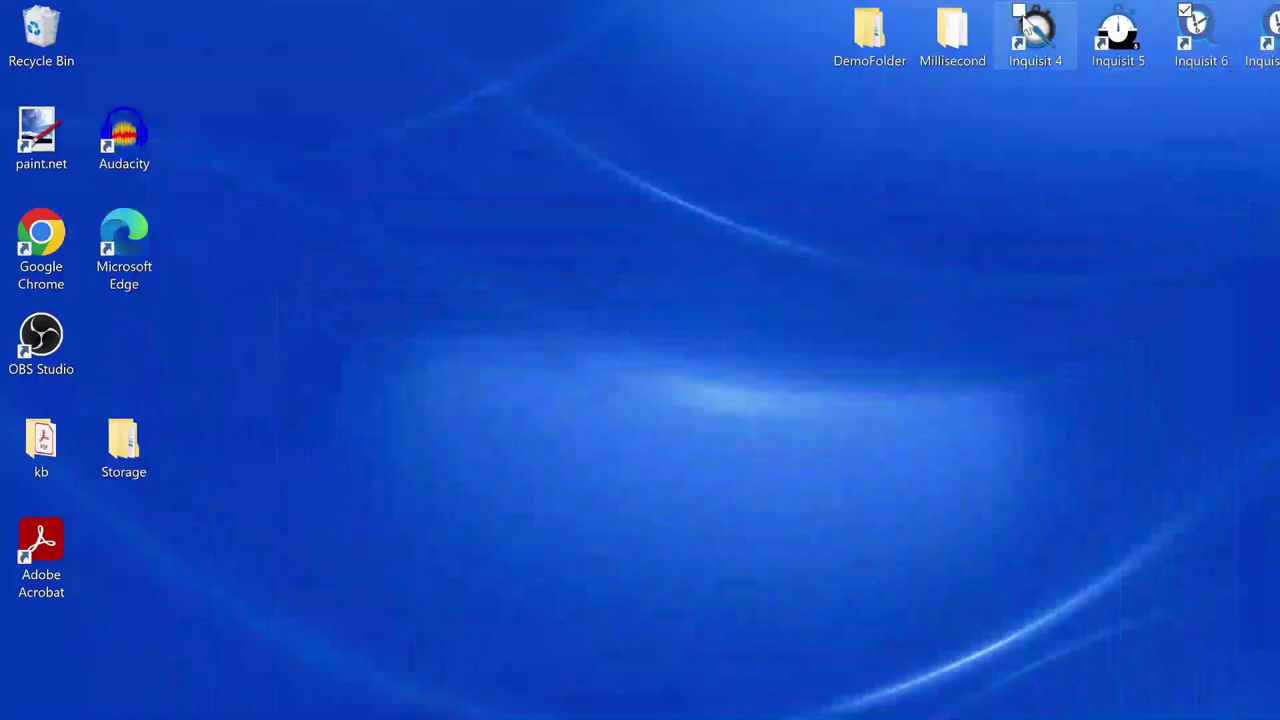
double_click(869, 35)
right_click(603, 491)
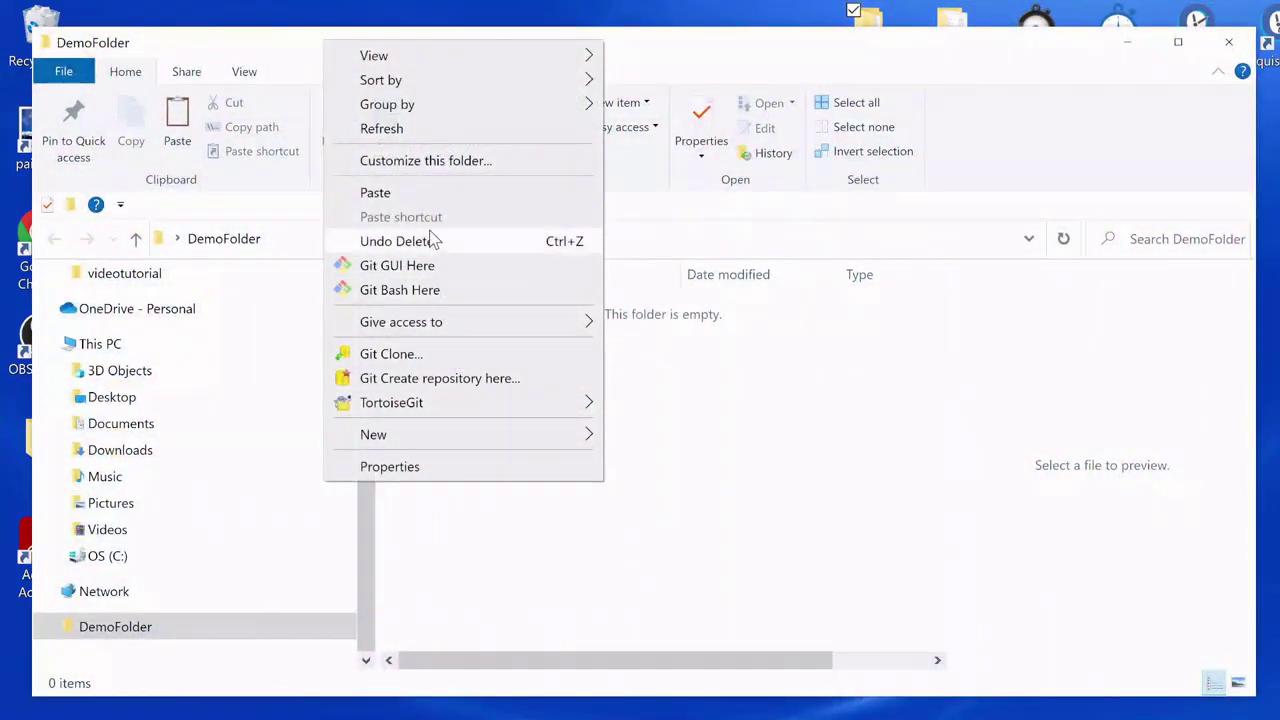
click(426, 193)
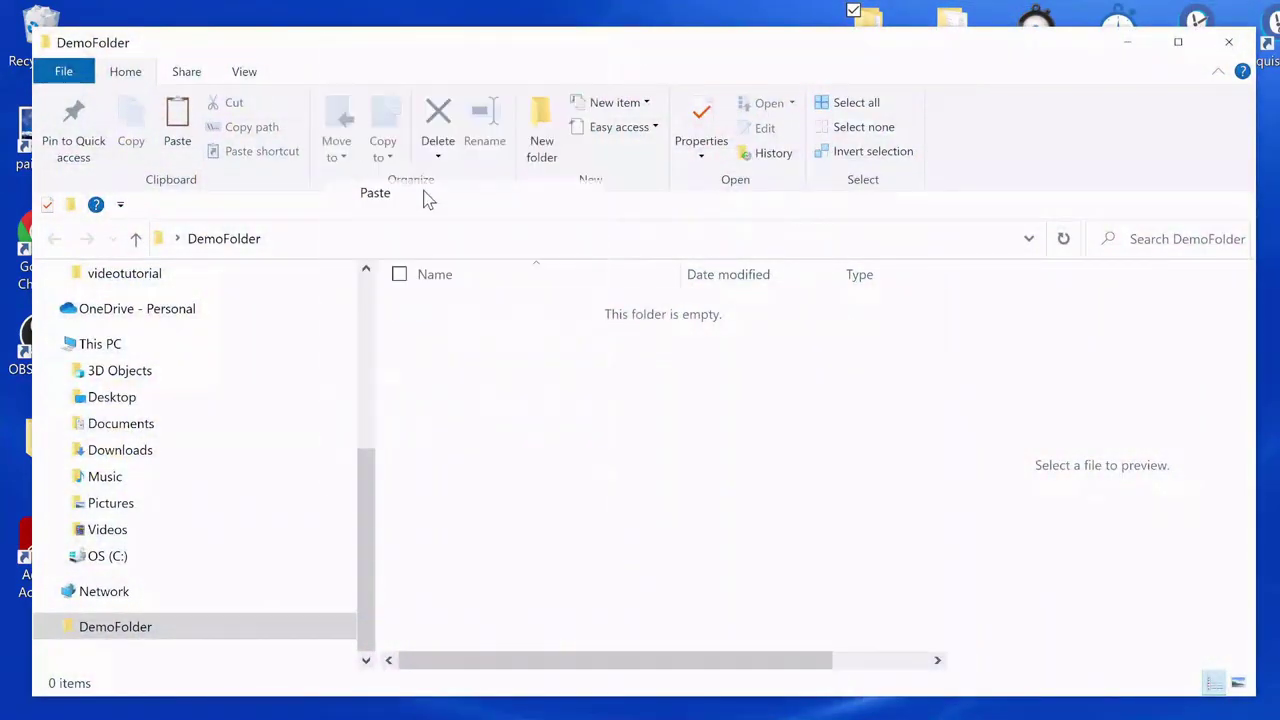
click(530, 380)
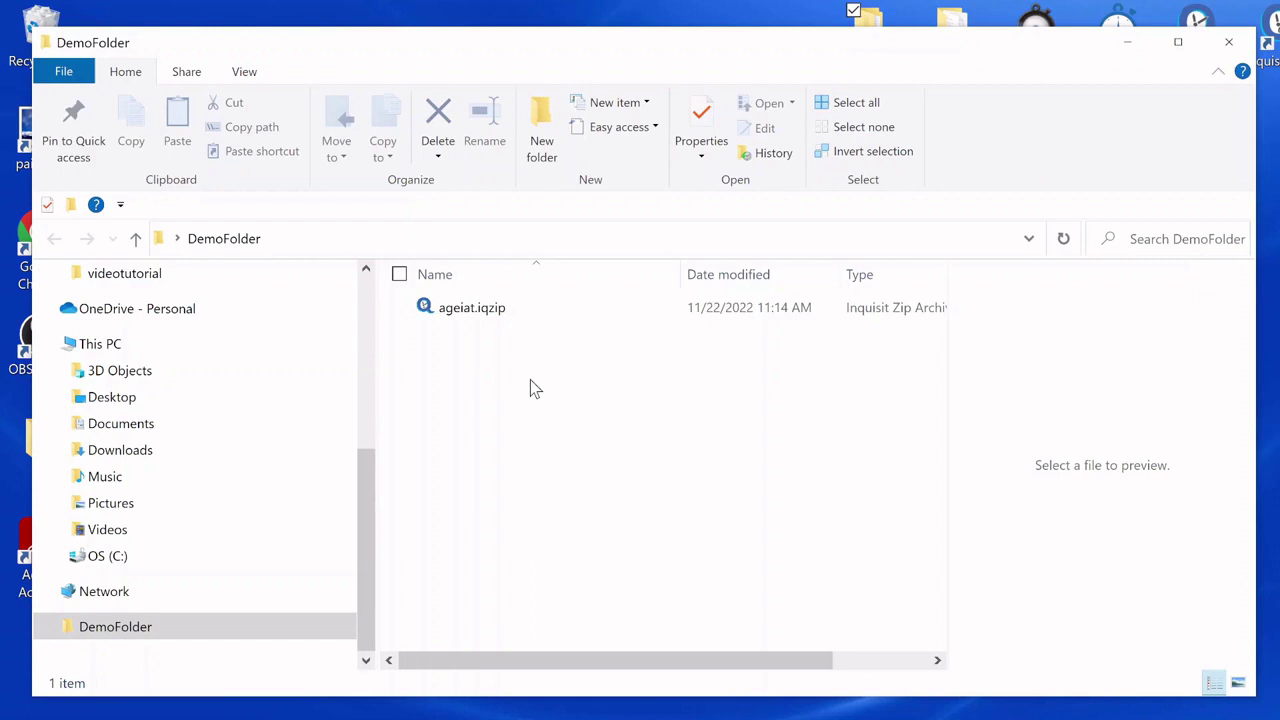
click(481, 312)
Open ageiat.iqzip so ageiat.iqx loads in Inquisit 6, with the window maximized
double_click(481, 312)
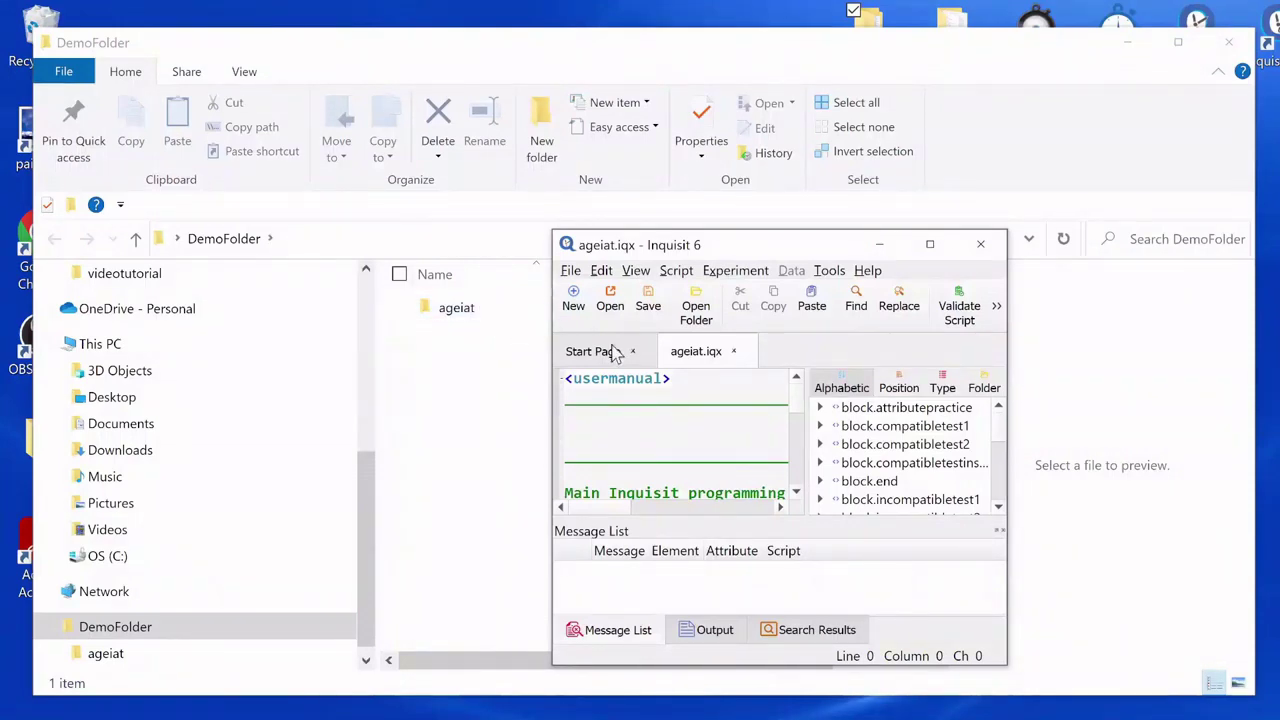
click(930, 246)
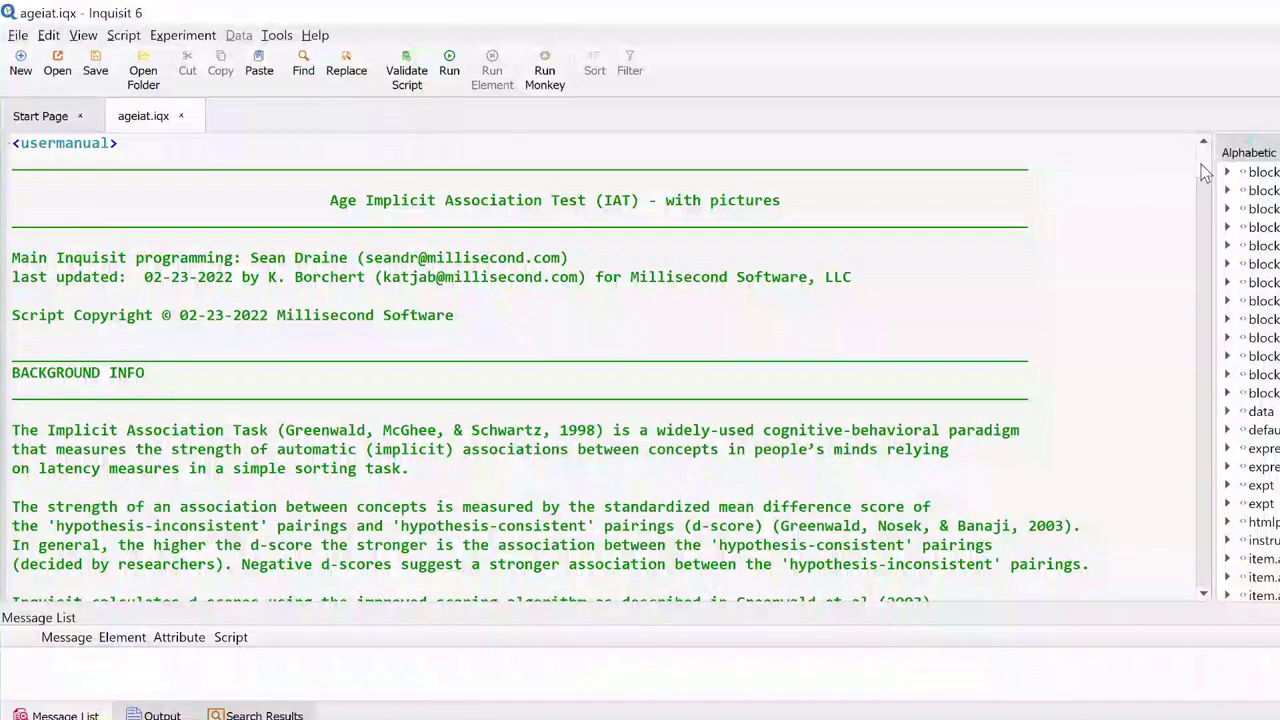
Scroll ageiat.iqx down to the EDITABLE PARAMETERS section showing /showsummaryfeedback = true
drag(1201, 164, 1224, 200)
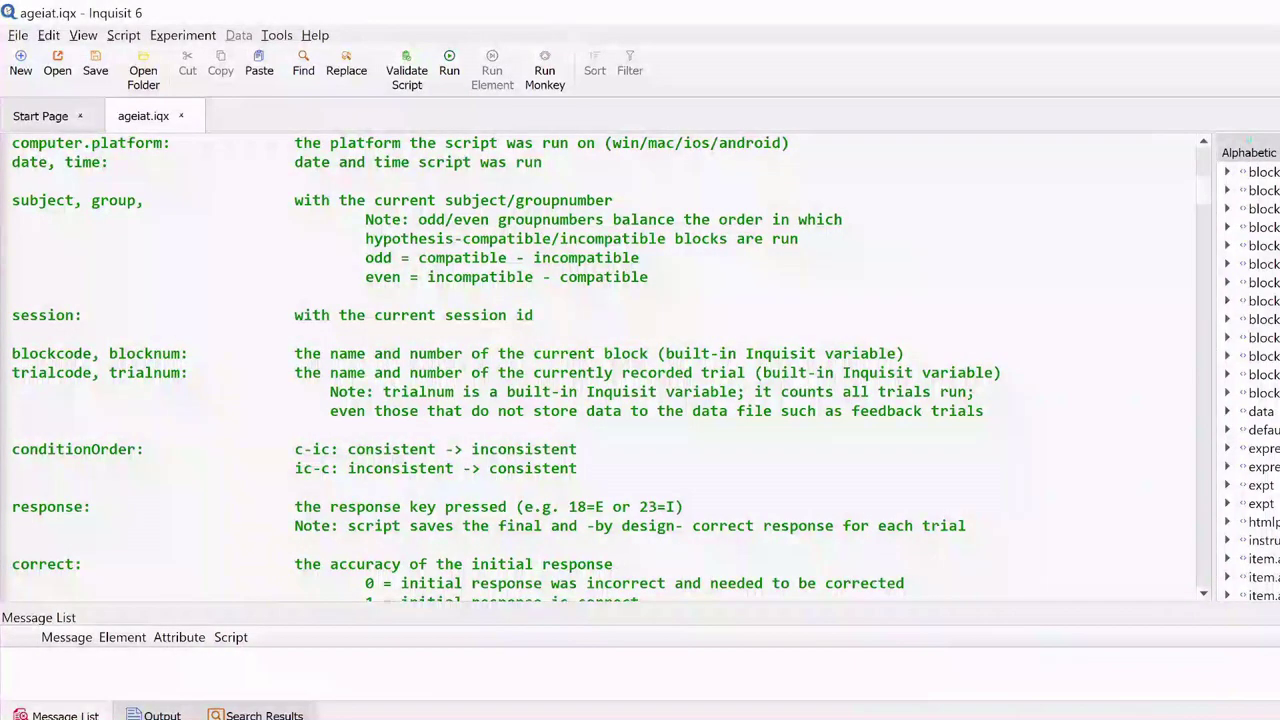
drag(1204, 193, 1208, 186)
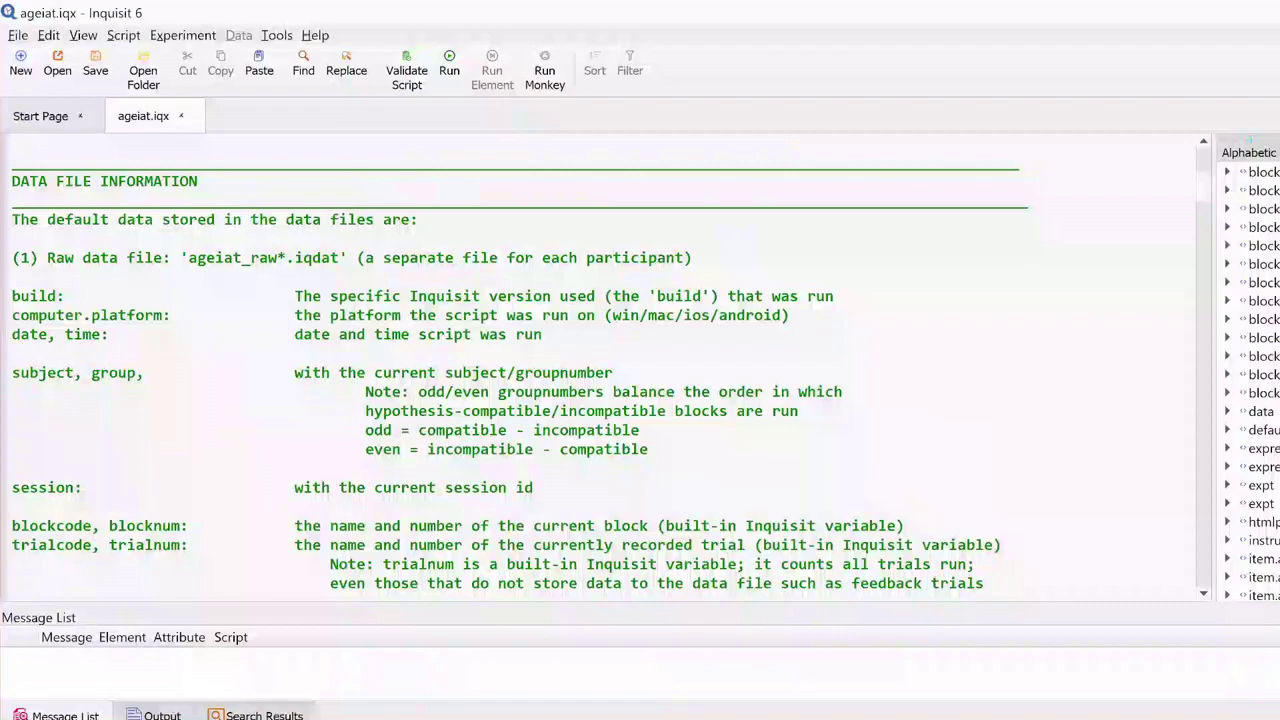
drag(1208, 186, 1230, 232)
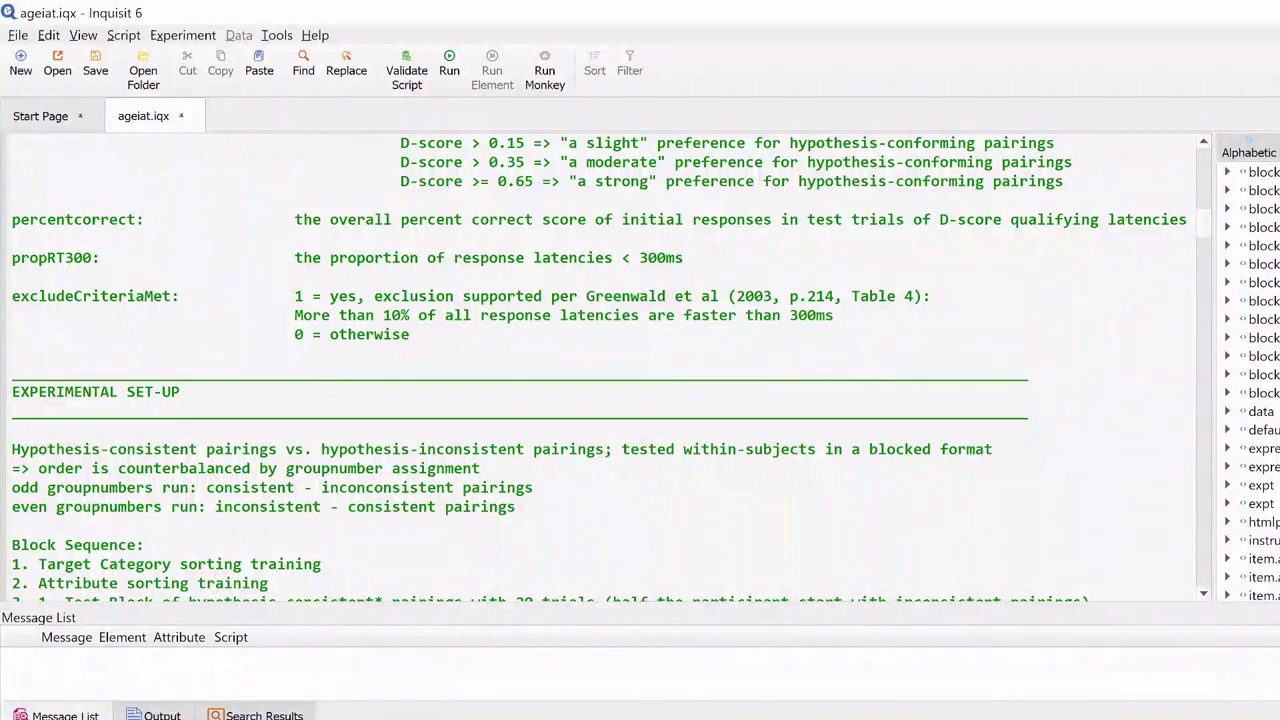
drag(1205, 220, 1220, 262)
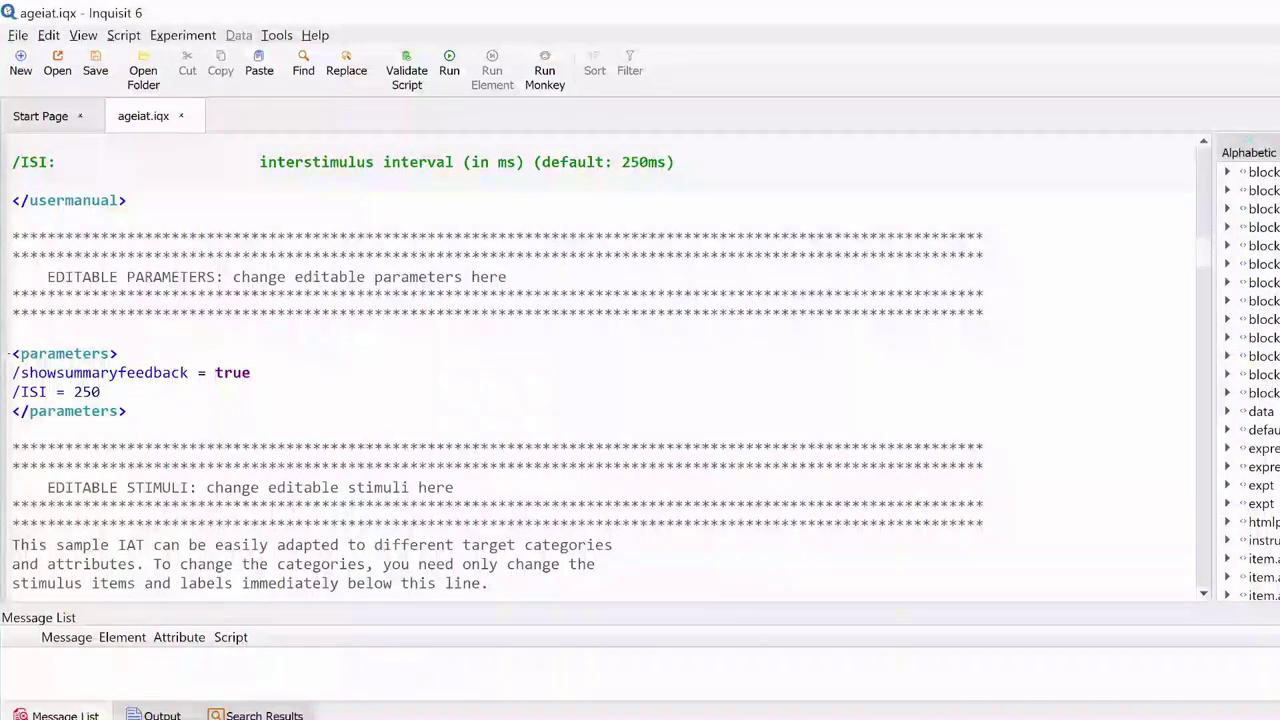
Change /showsummaryfeedback from true to false and save the ageiat.iqx script
double_click(232, 372)
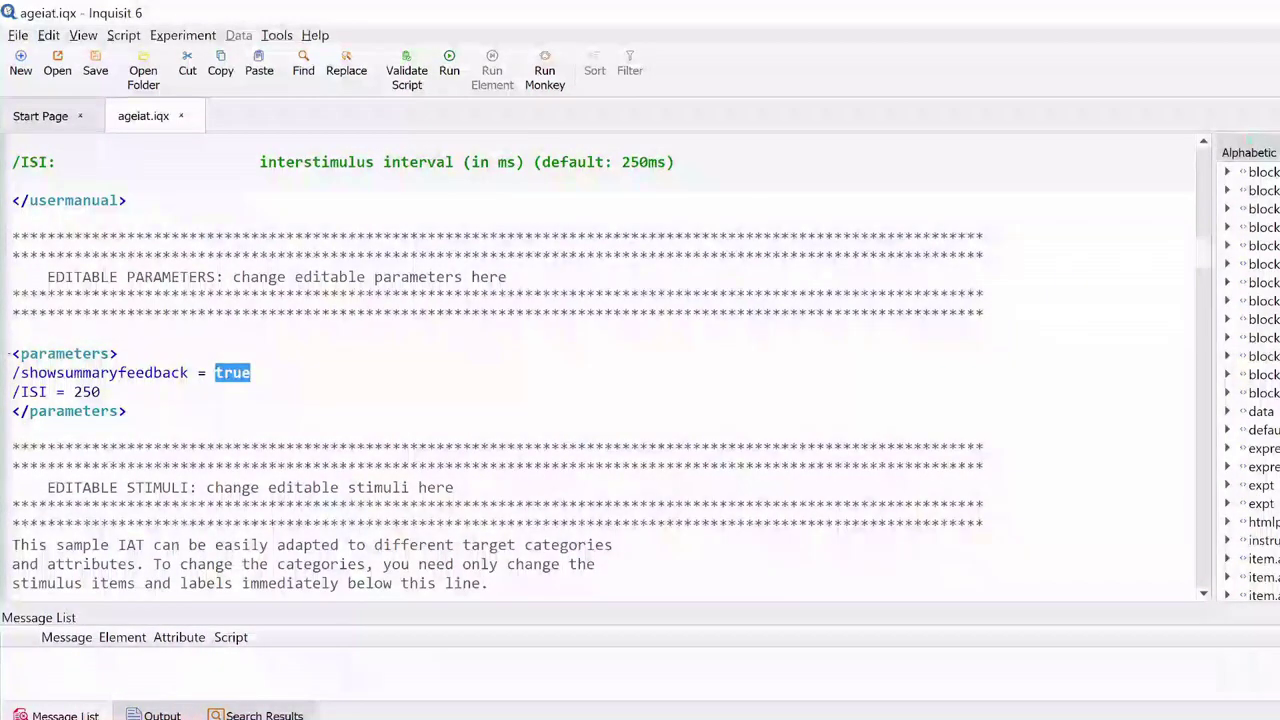
text(false)
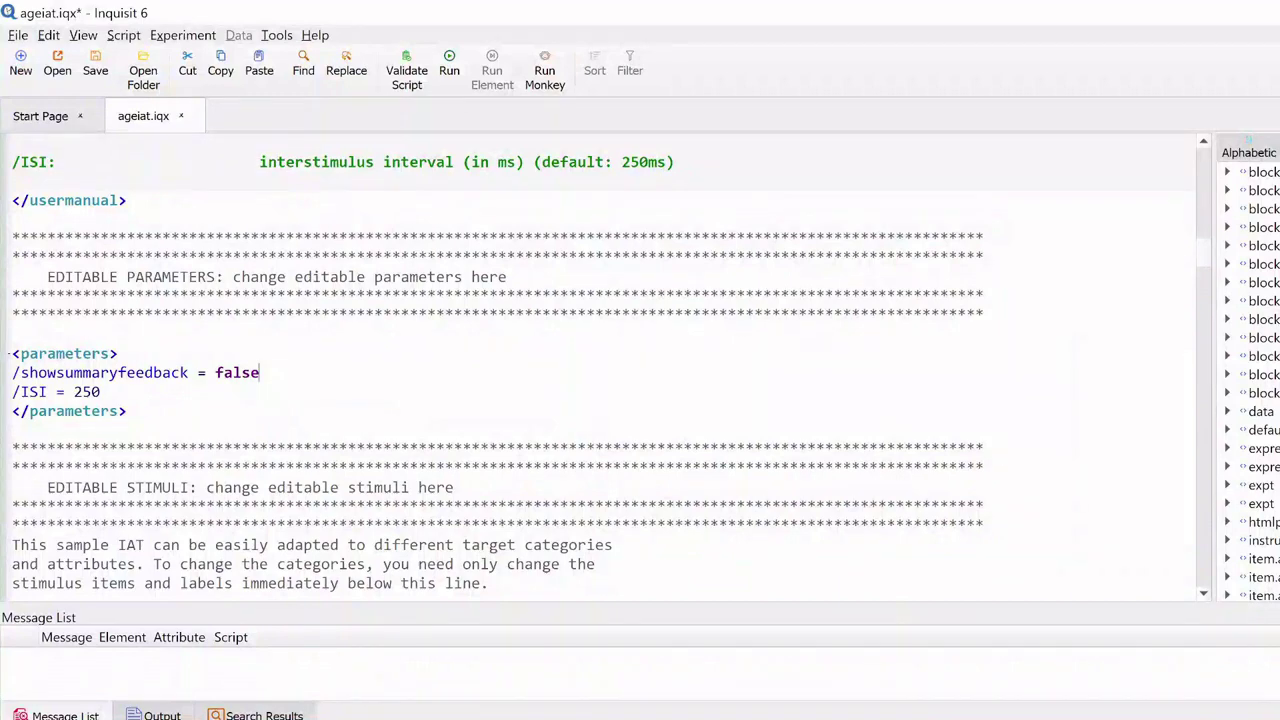
click(20, 36)
click(42, 120)
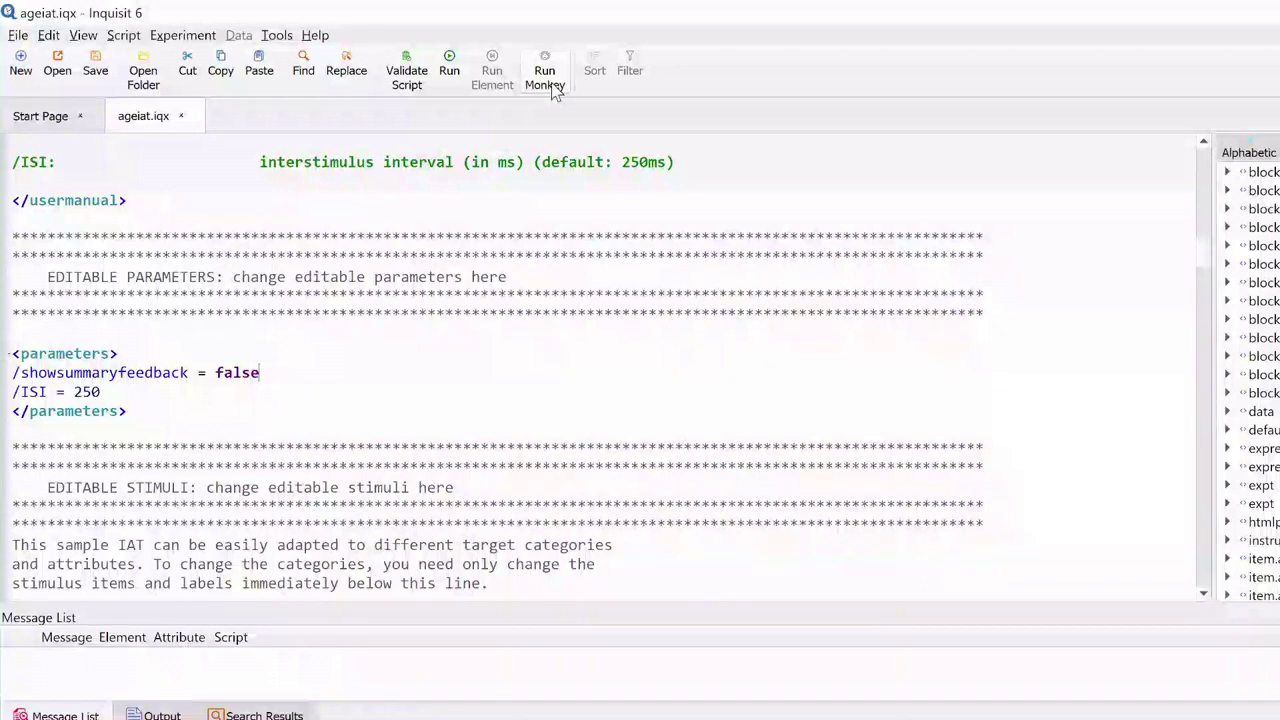
Start an Inquisit Monkey run of the Age IAT with subject, group and session set to 1
click(548, 84)
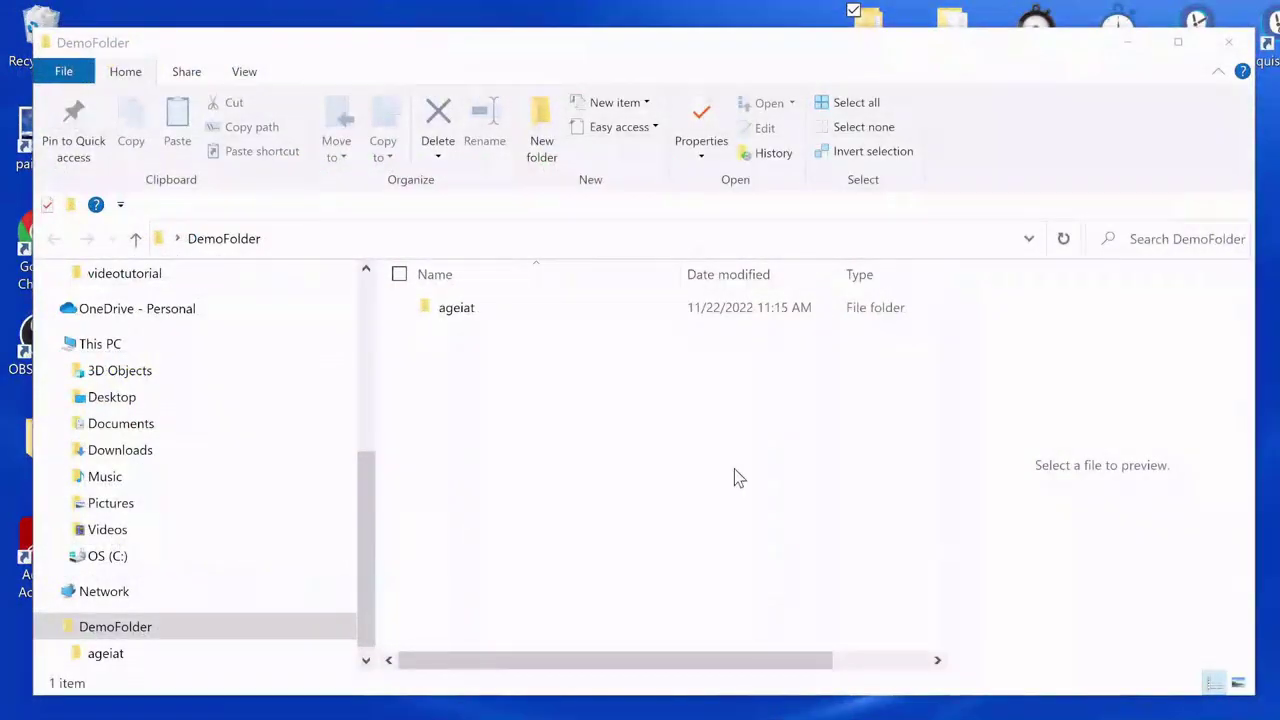
mouse_move(794, 715)
click(900, 689)
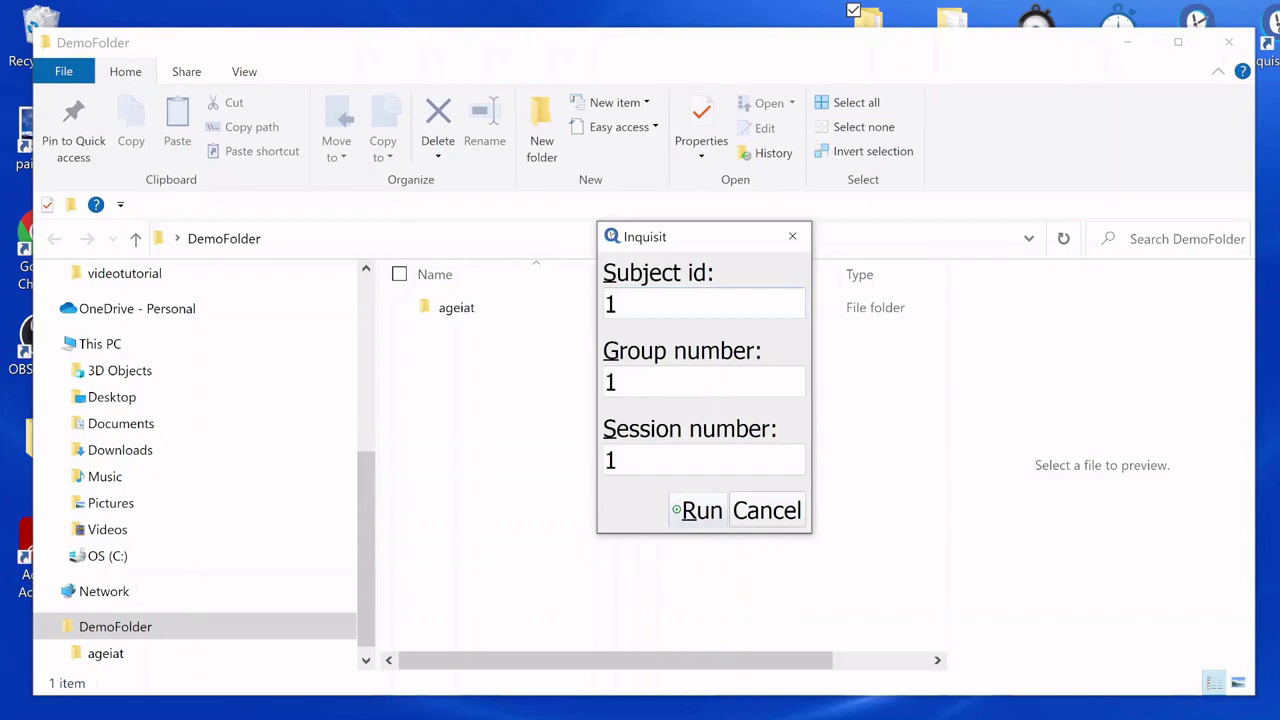
click(697, 514)
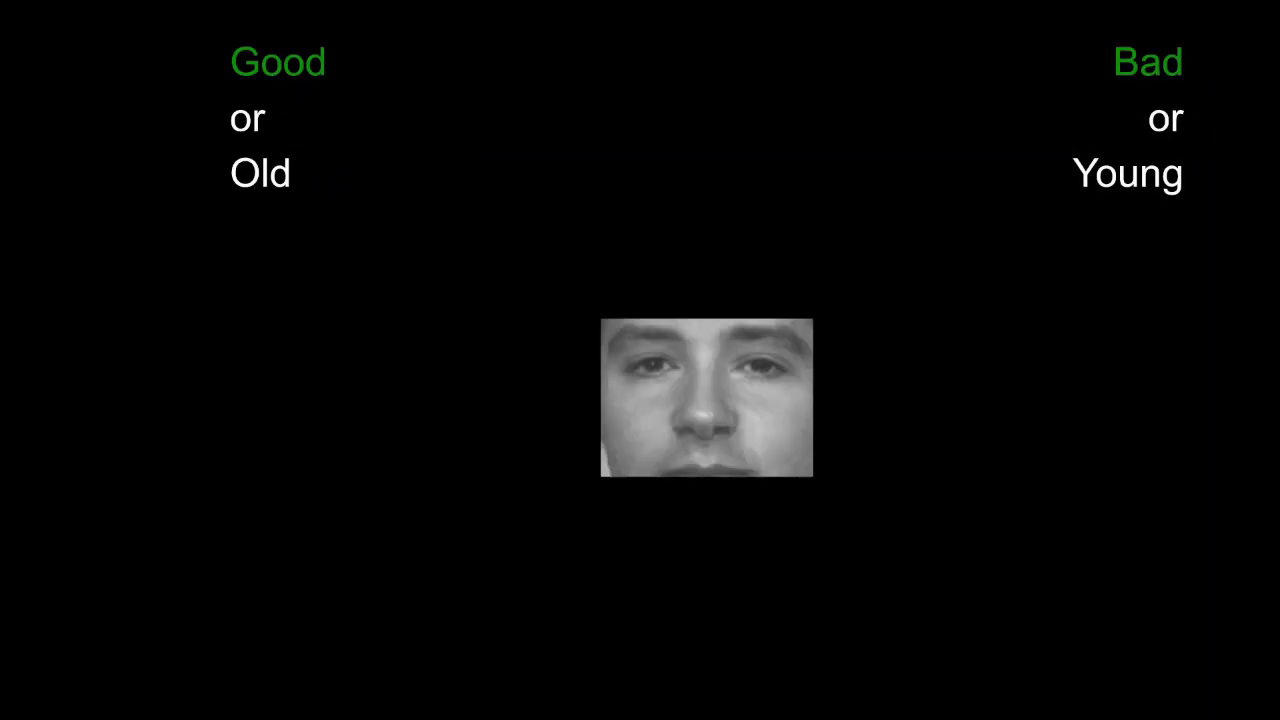
key(i)
key(i)
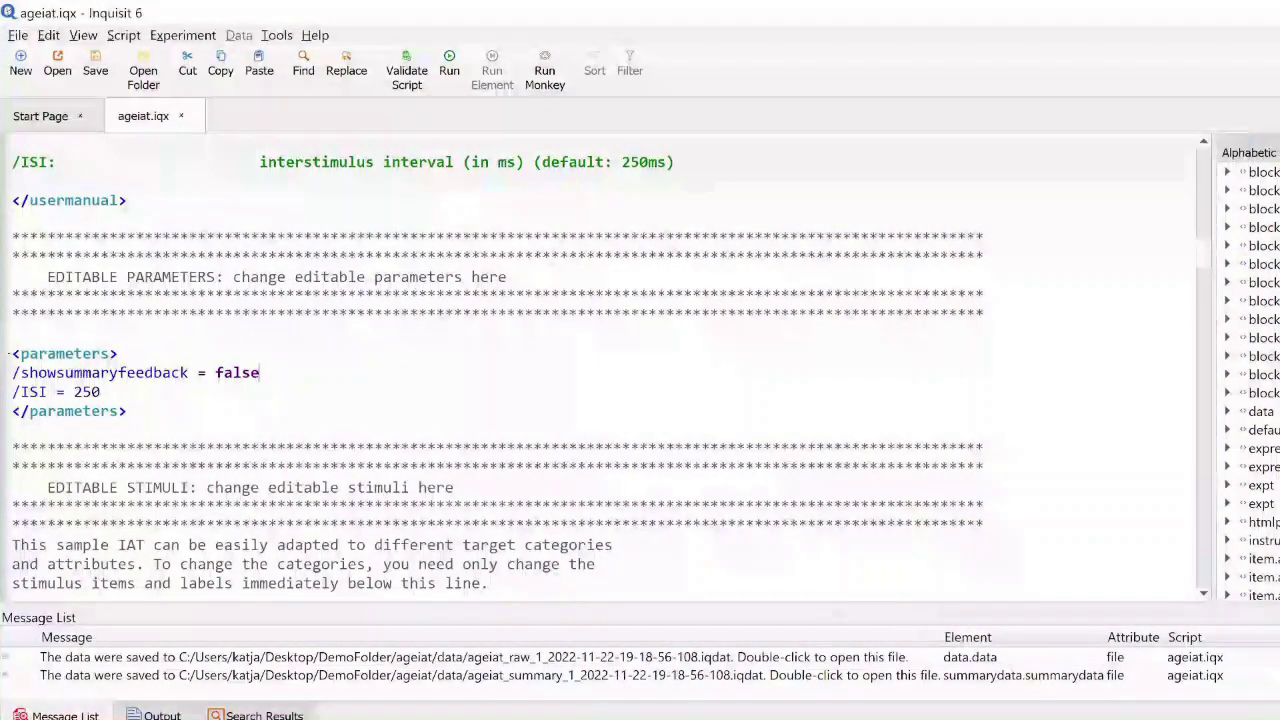
Open the ageiat_raw .iqdat file from the ageiat\data folder in Inquisit
key(alt+Tab)
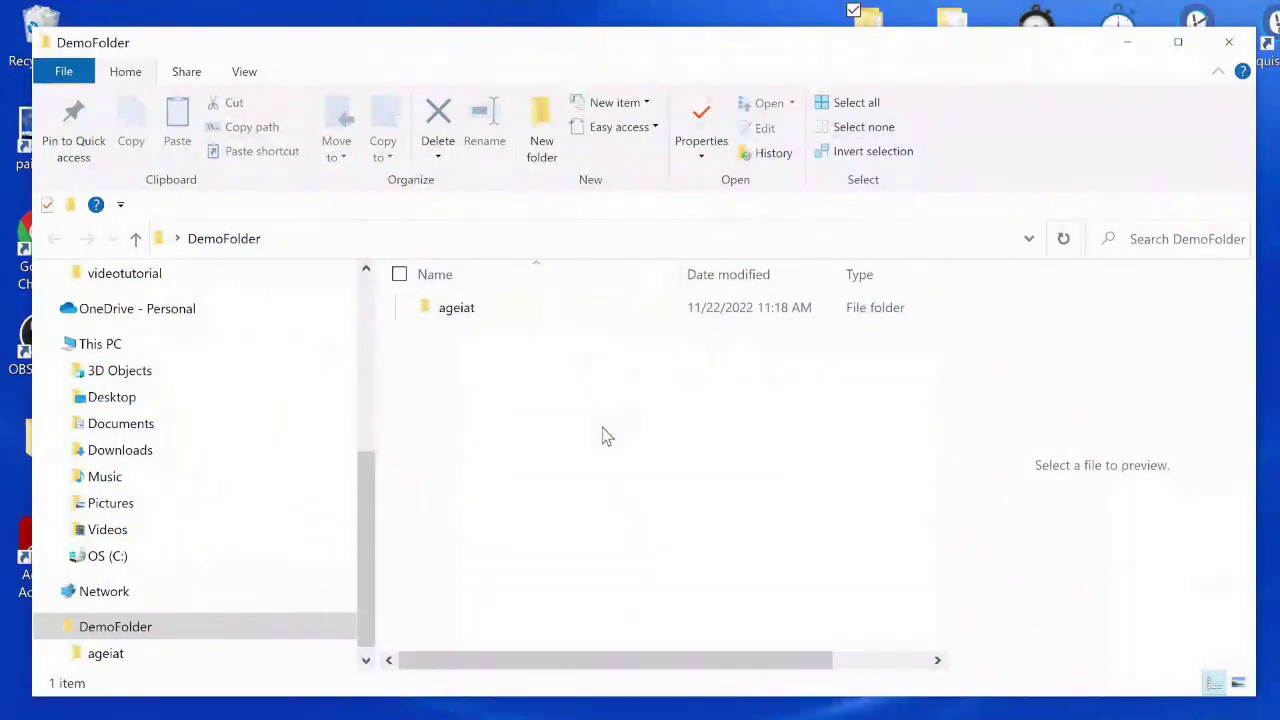
double_click(430, 308)
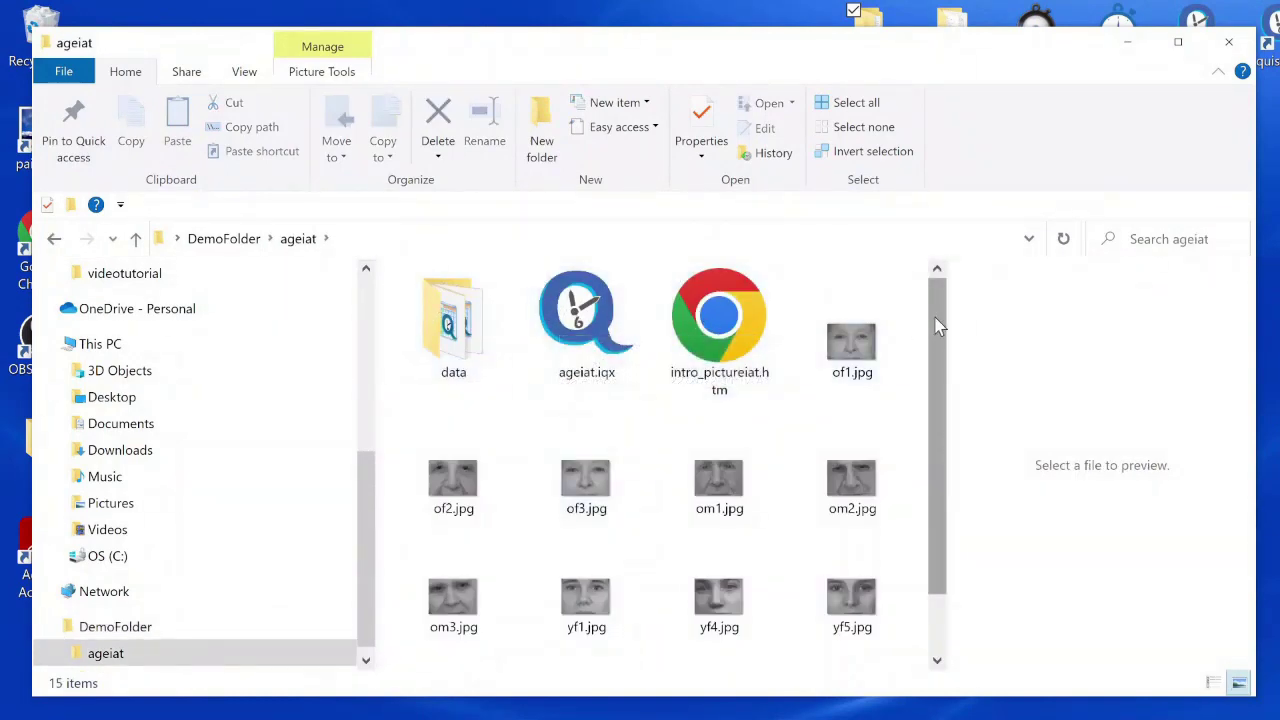
drag(930, 350, 930, 313)
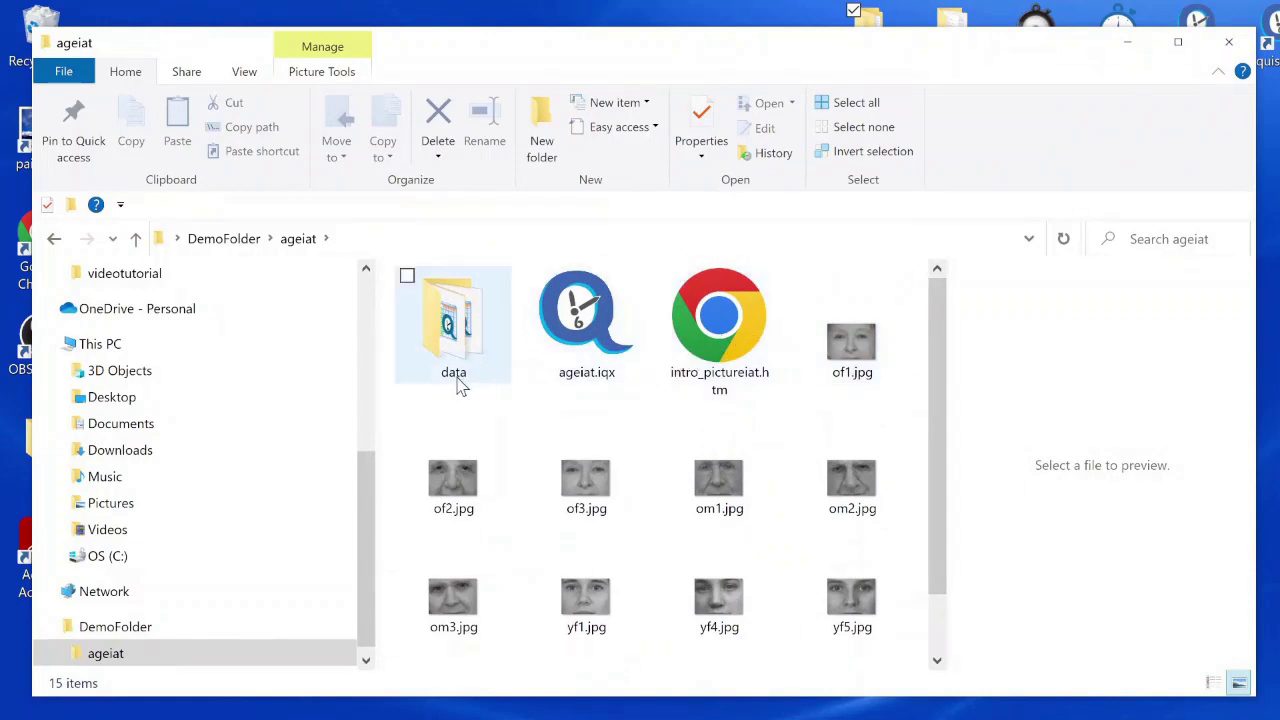
mouse_move(460, 386)
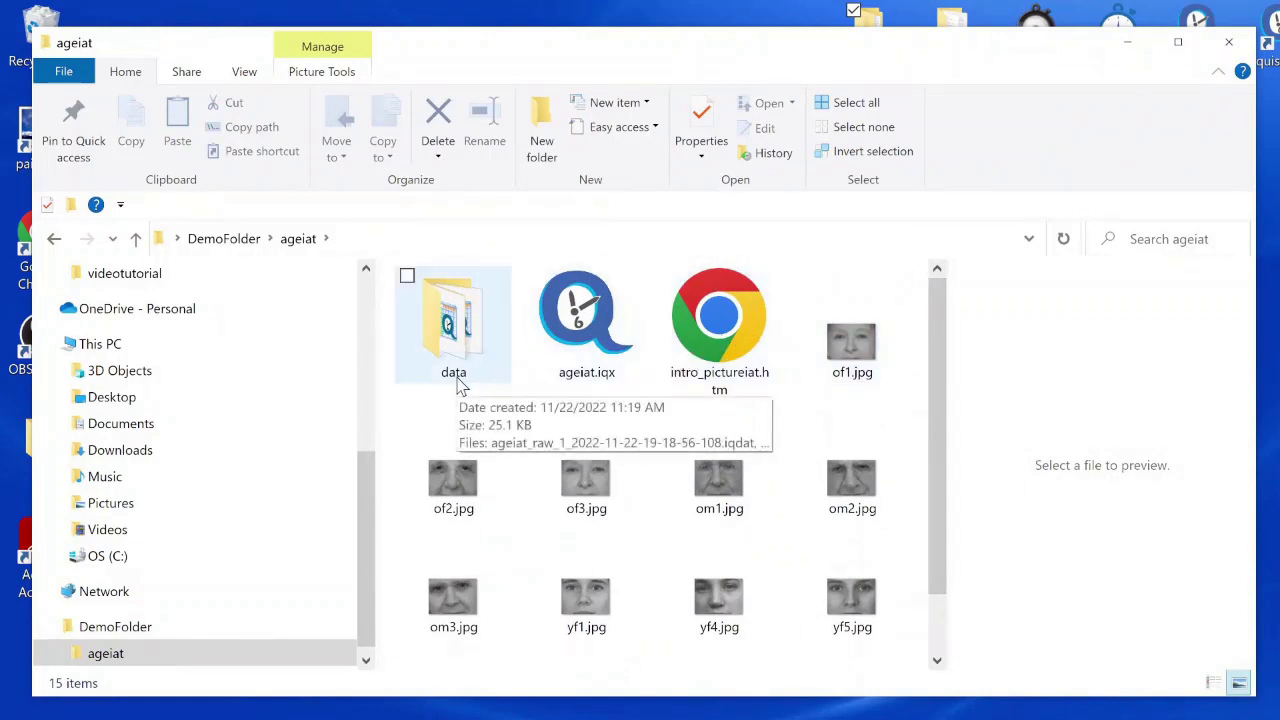
double_click(447, 341)
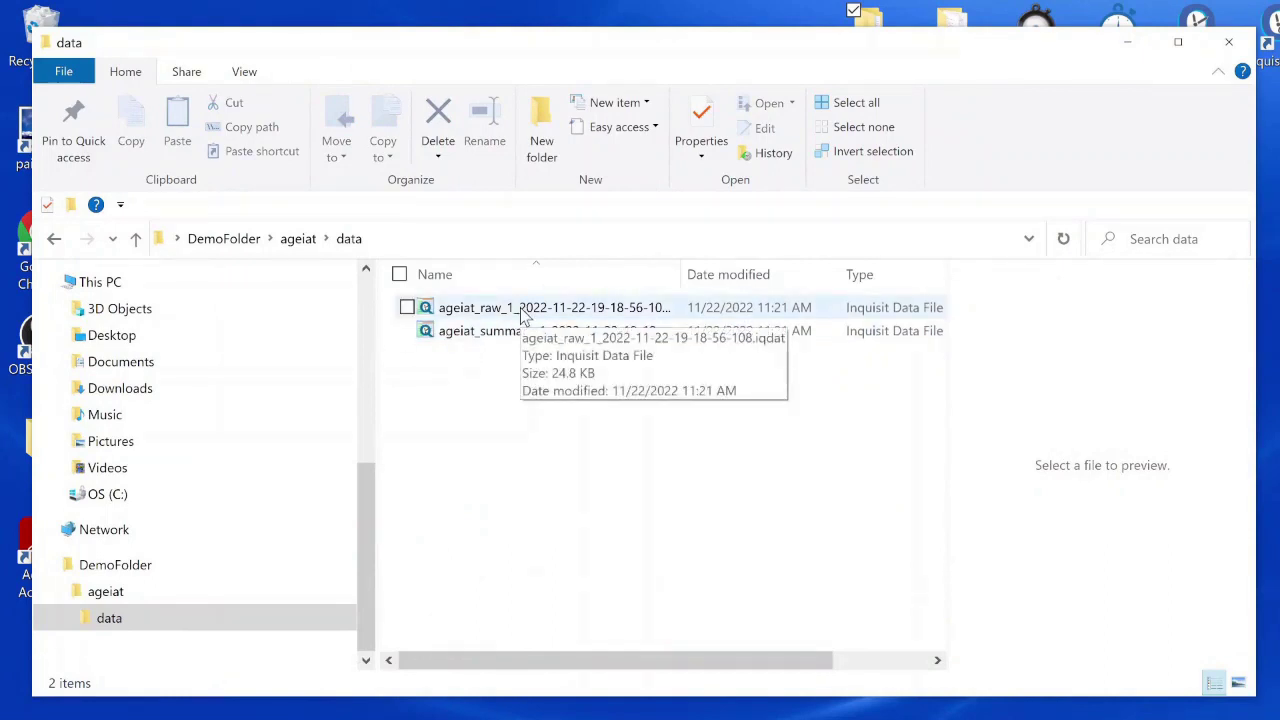
double_click(522, 310)
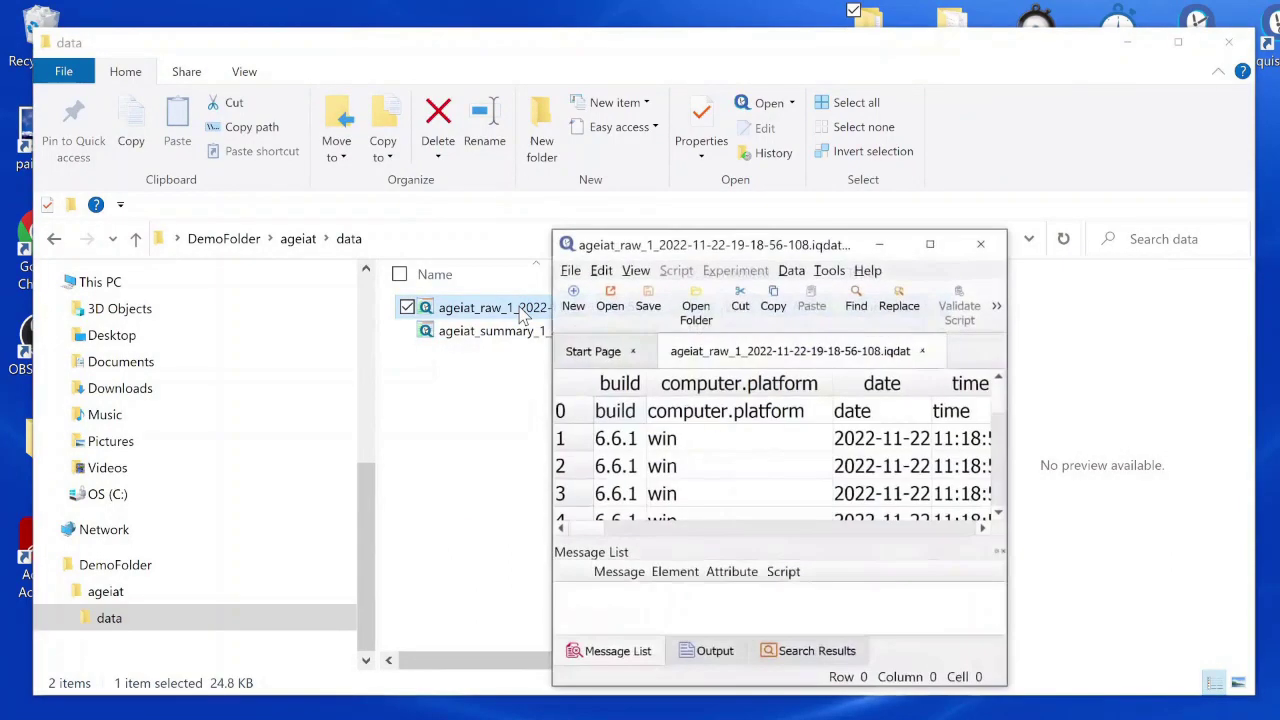
Maximize the raw and summary data windows, scroll the summary columns, then return to ageiat.iqx
click(930, 244)
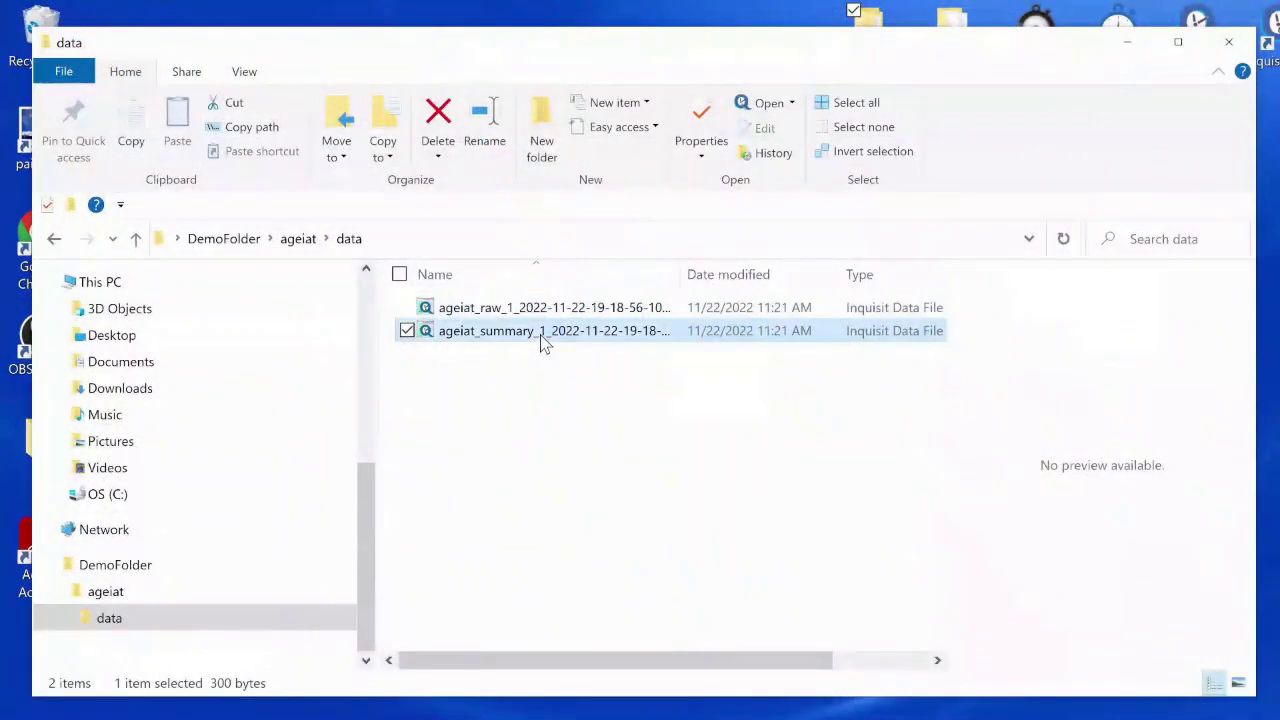
click(925, 246)
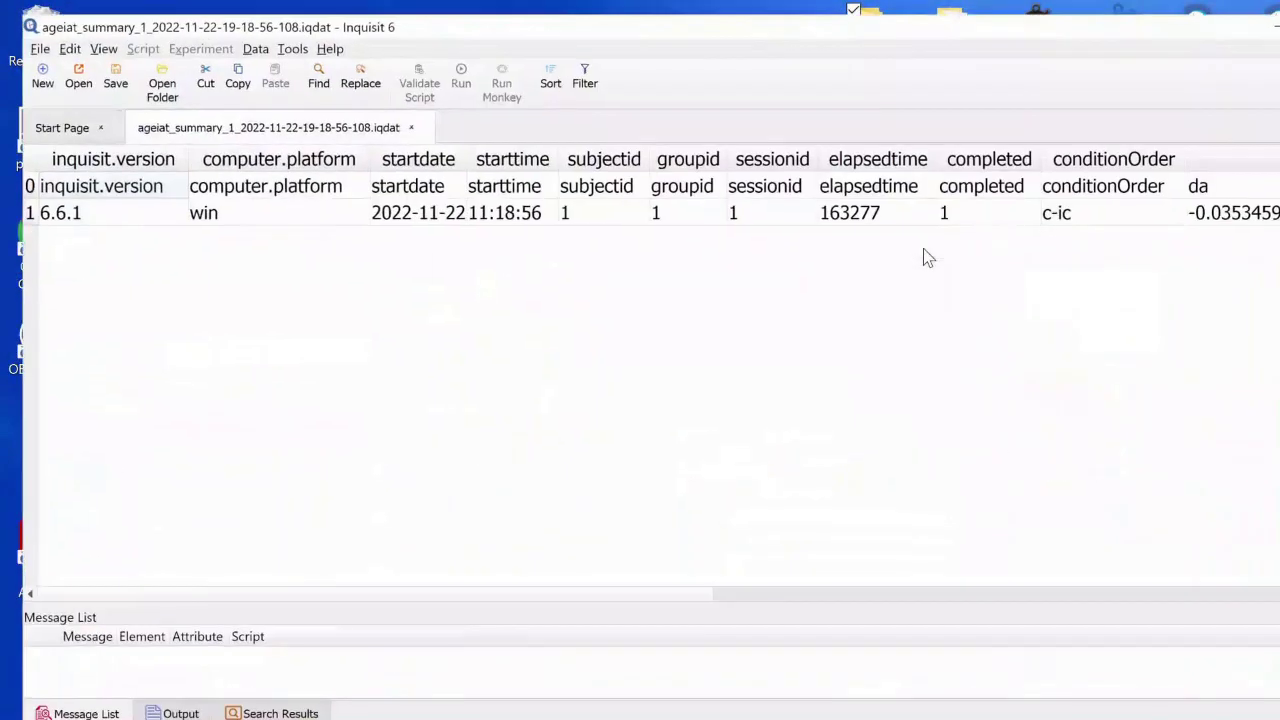
drag(397, 596, 224, 603)
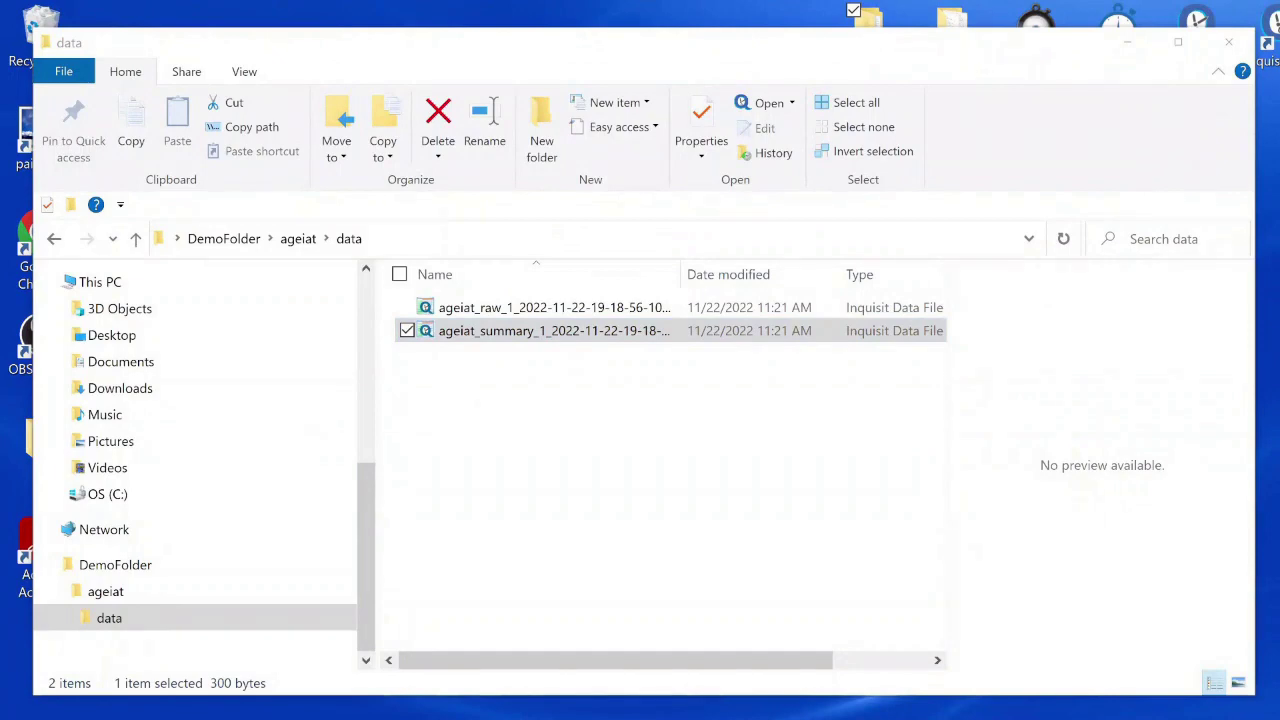
click(872, 708)
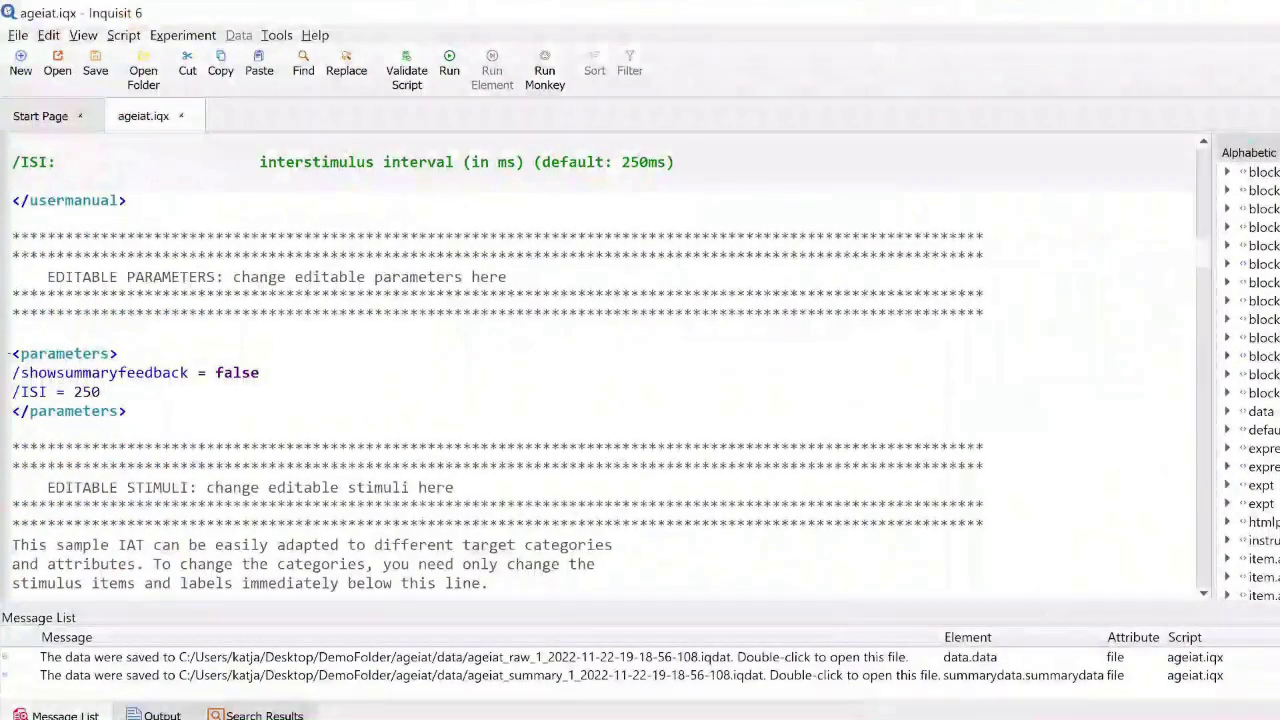